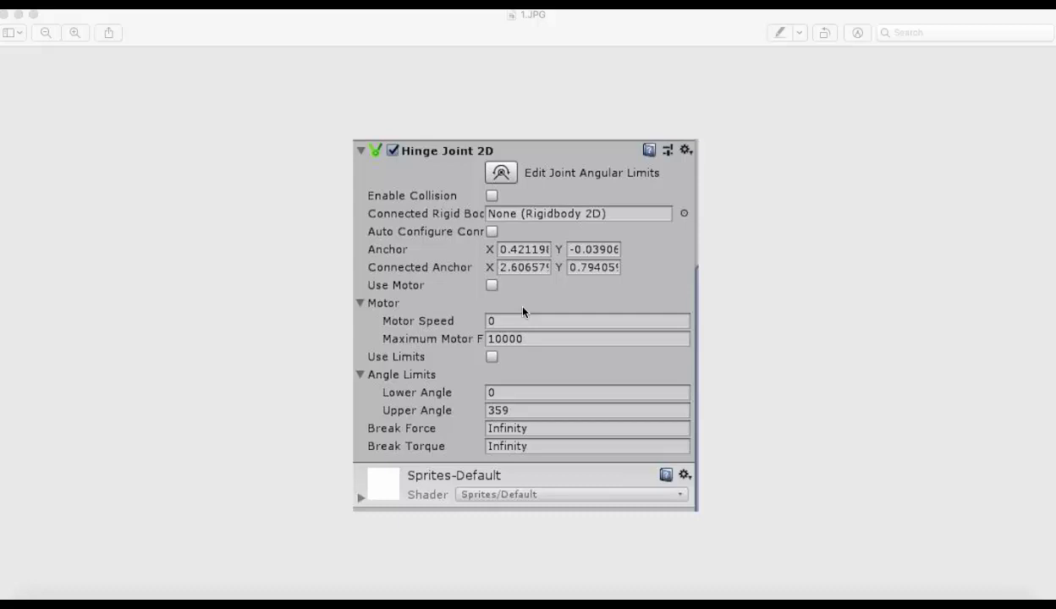
Step: Switch to Unity and add a Hinge Joint 2D component to the plank object
key(super+Tab)
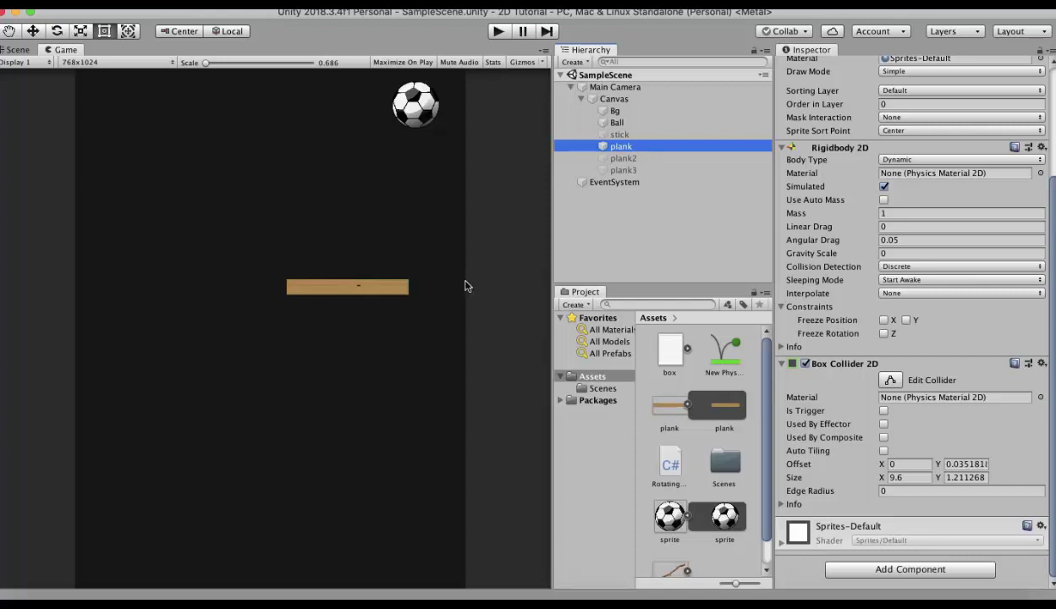
click(881, 569)
key(BackSpace)
text(ge)
key(Down)
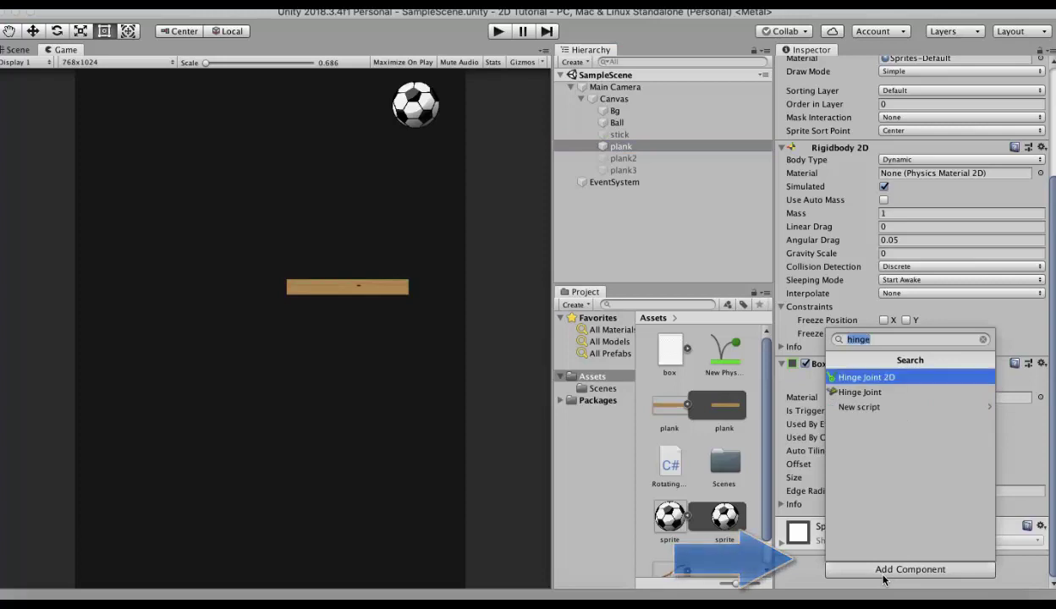
key(Return)
scroll(882, 580, down, 10)
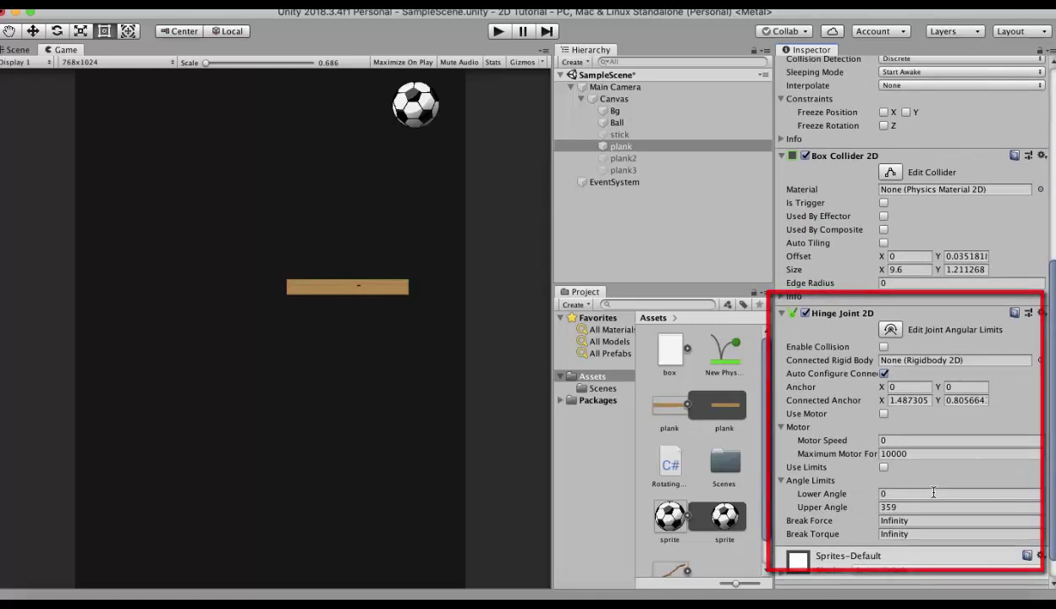
Step: Run the scene to test how the ball turns the hinged plank, and stop it
click(498, 31)
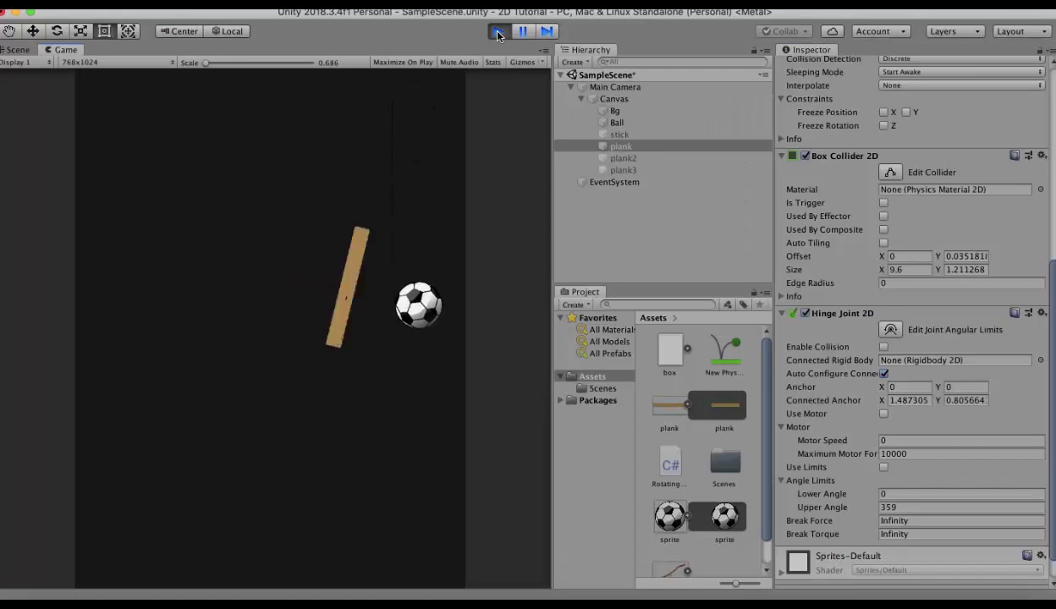
click(498, 32)
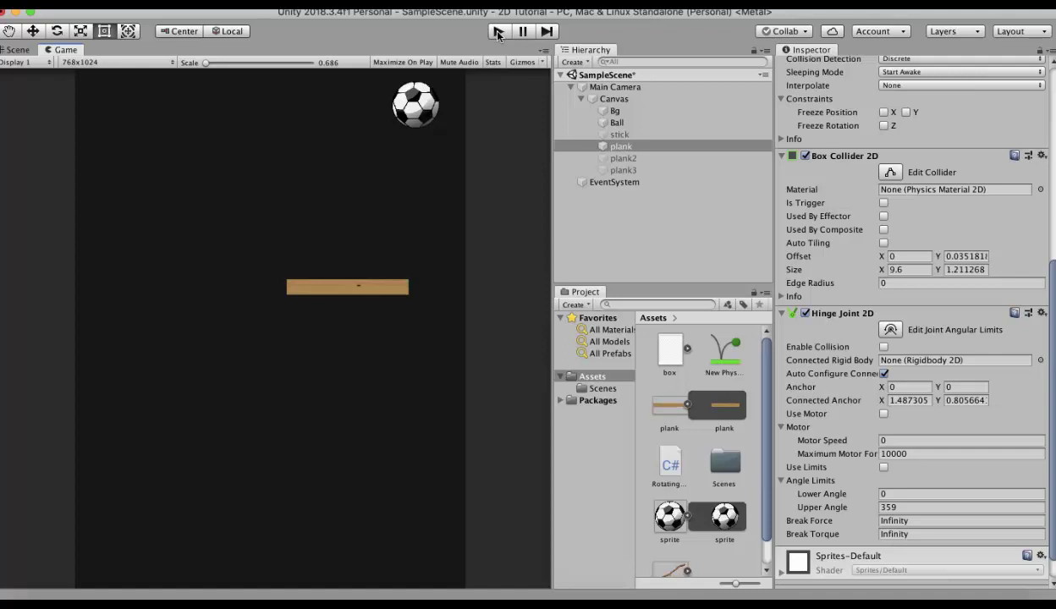
click(497, 31)
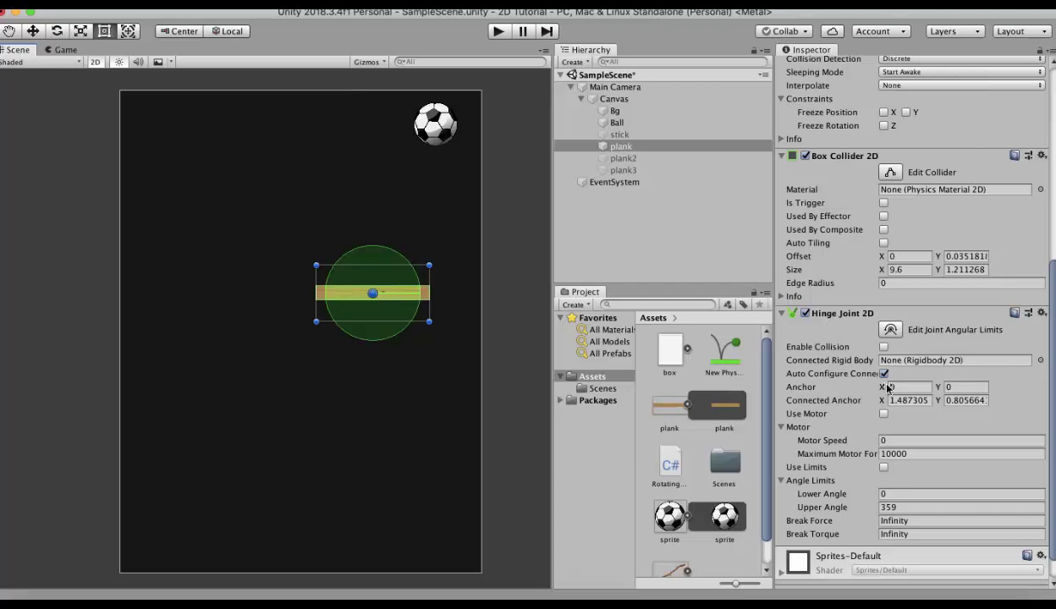
Step: Disable automatic connected-anchor configuration on the plank's hinge and set Anchor X to 0.48 and Connected Anchor X to 1.86
click(884, 373)
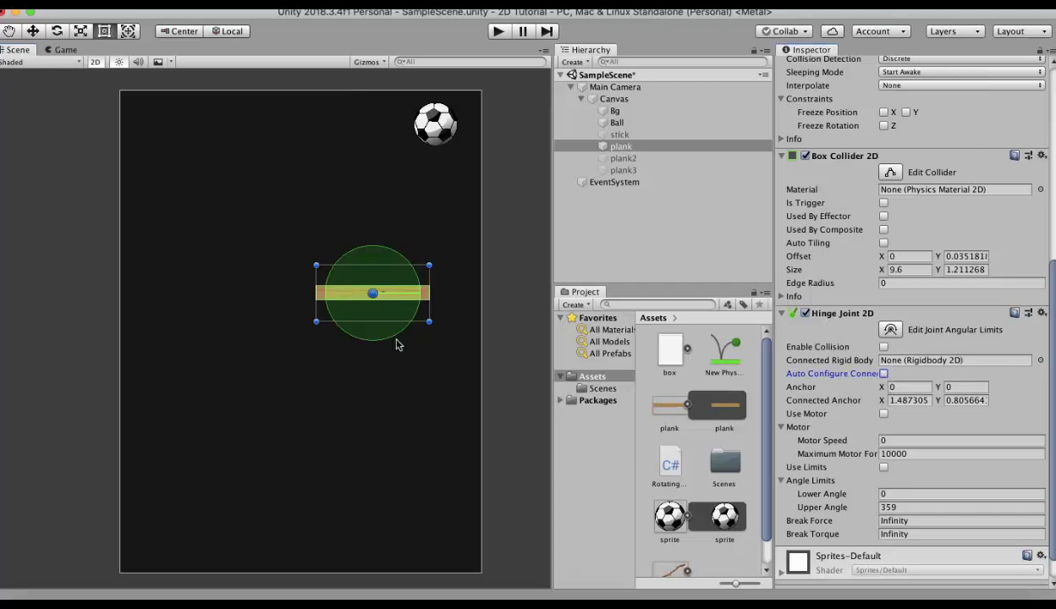
scroll(398, 344, up, 5)
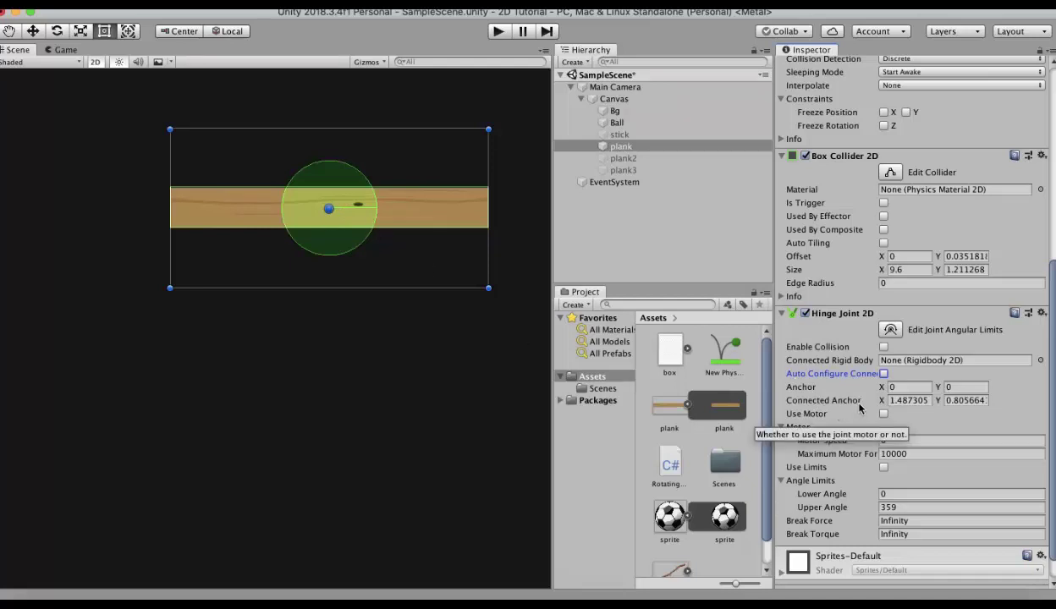
click(884, 388)
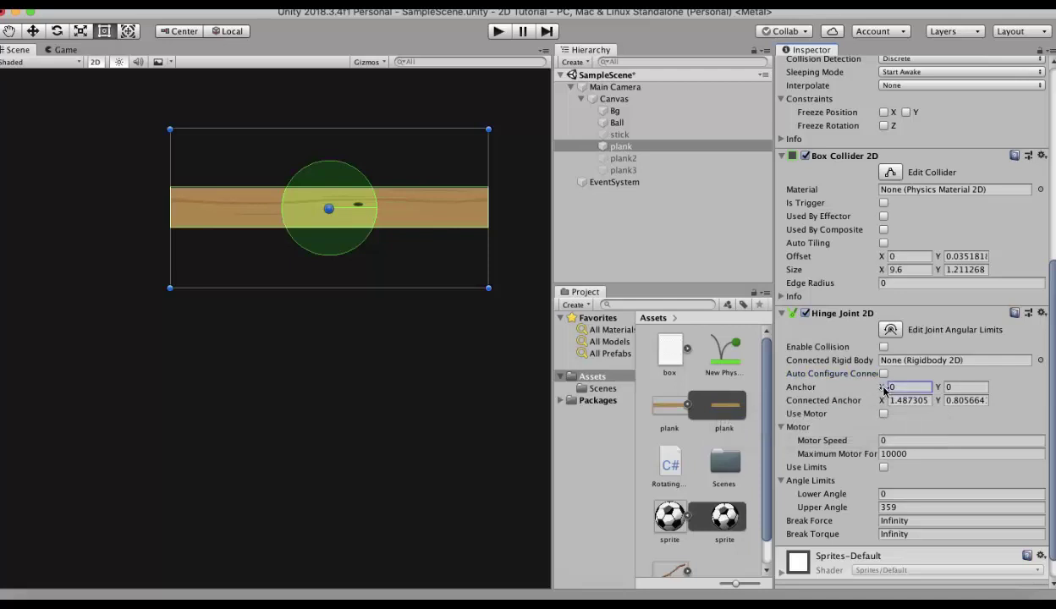
text(0.48)
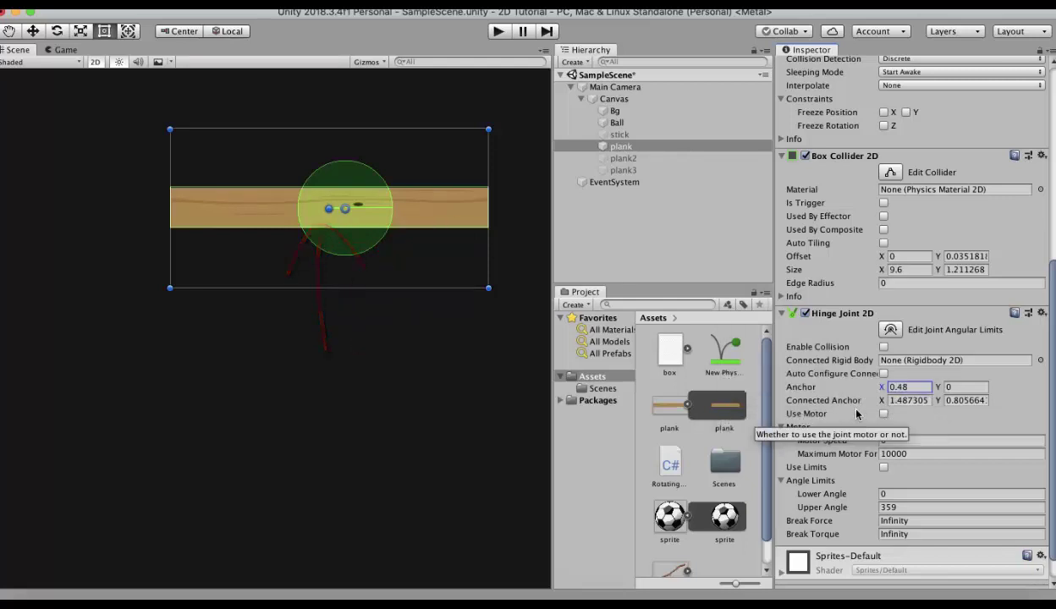
key(Tab)
key(Tab)
text(1.86)
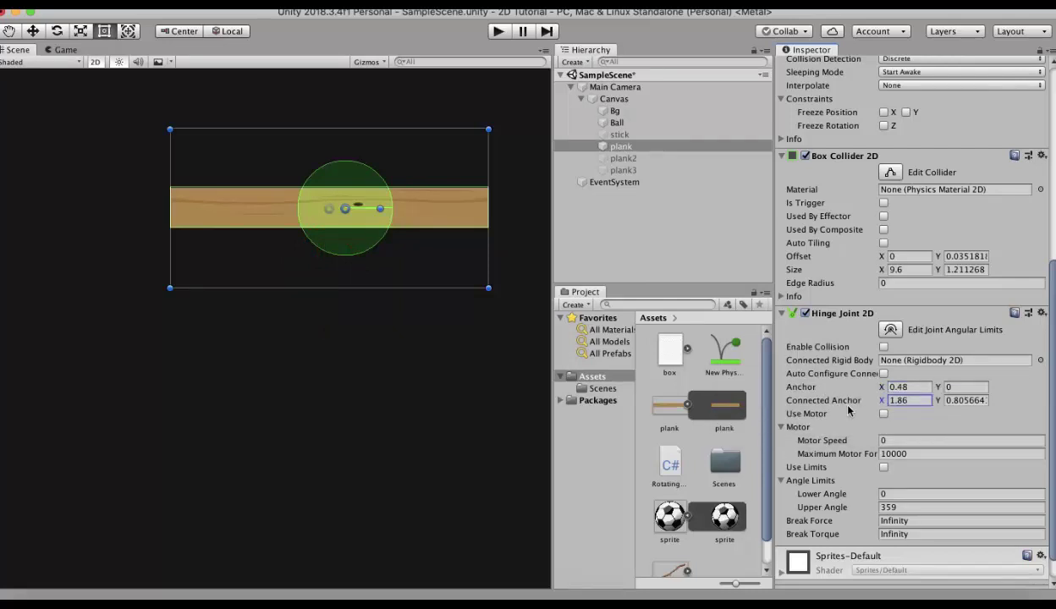
scroll(378, 319, up, 3)
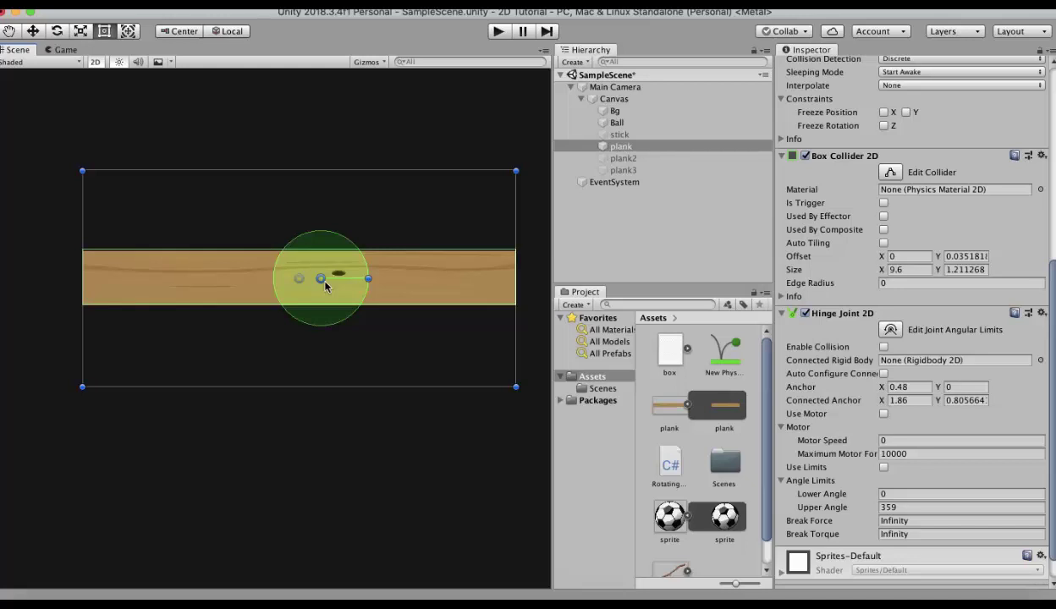
Step: Set the hinge's Connected Anchor X to 2.2 and run the scene to test the shifted pivot
drag(880, 400, 856, 399)
click(886, 402)
text(1.72)
mouse_move(880, 399)
mouse_down()
mouse_move(871, 394)
mouse_move(880, 394)
mouse_up()
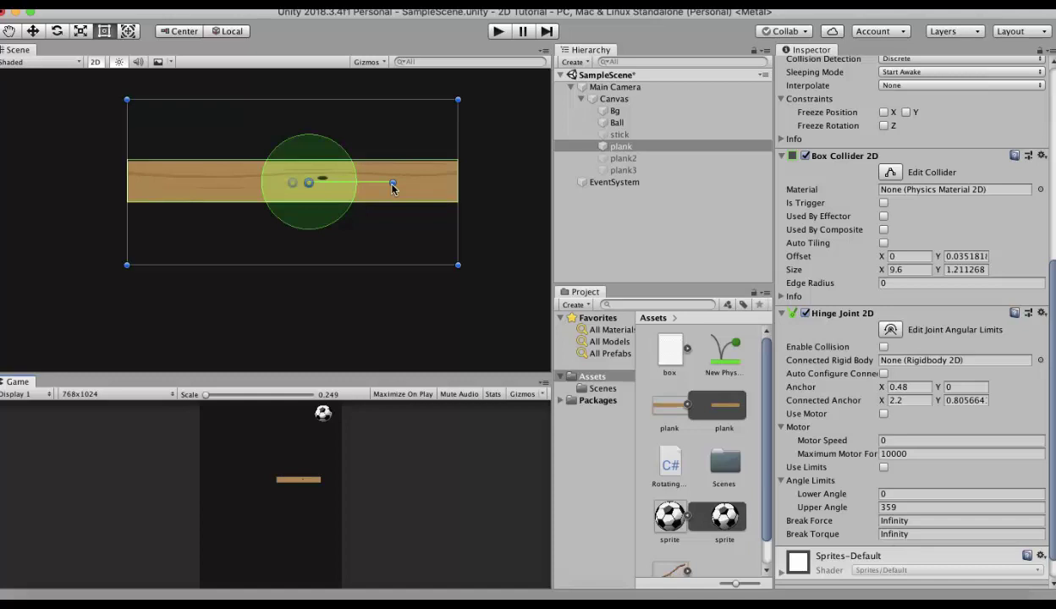
click(497, 32)
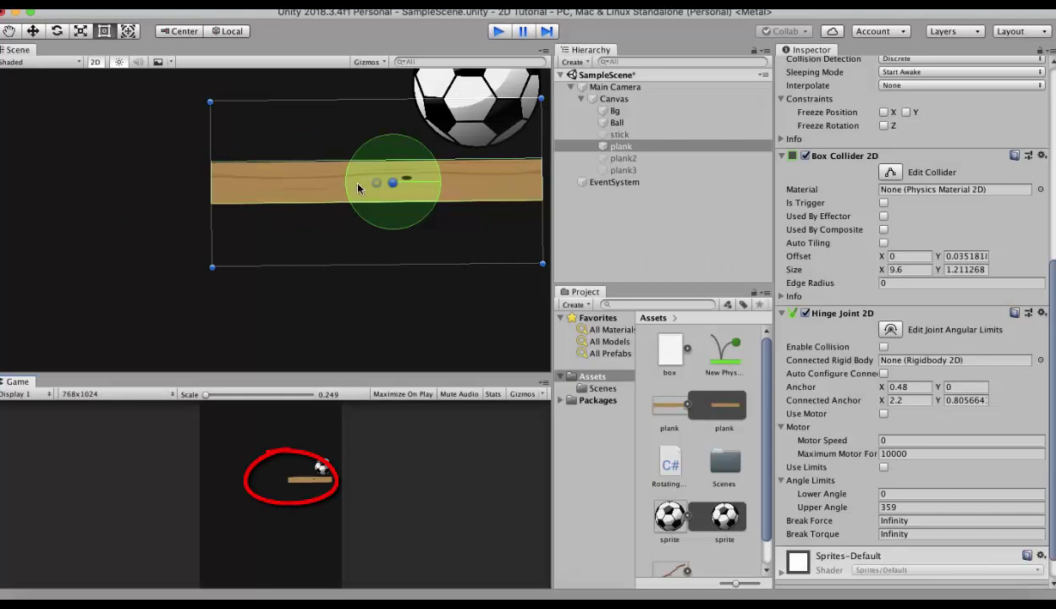
key(super+p)
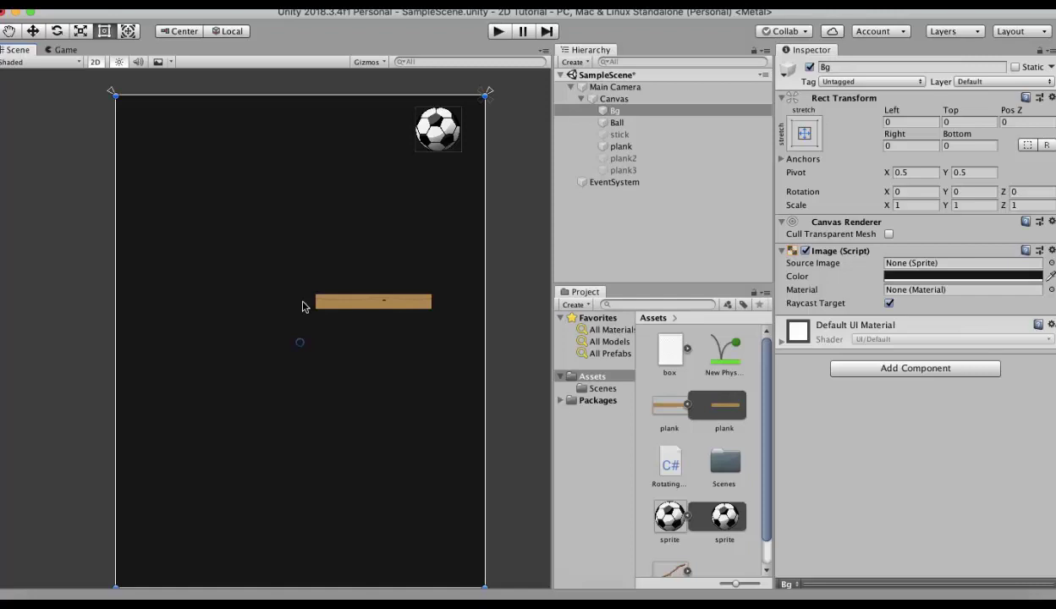
Step: Activate plank2 and assign it as the Connected Rigid Body of the plank's hinge joint
click(629, 165)
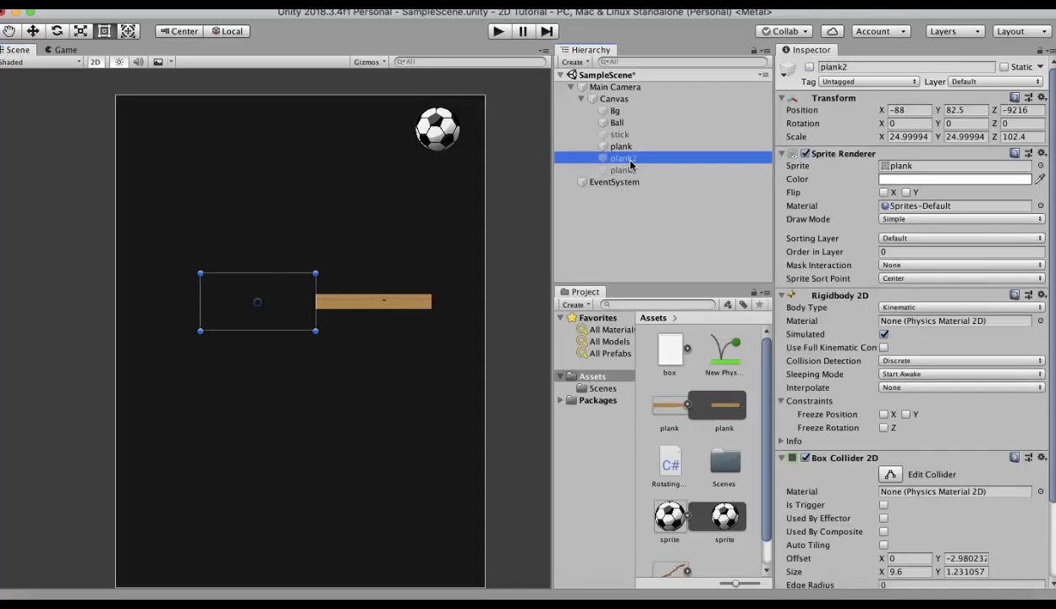
click(811, 68)
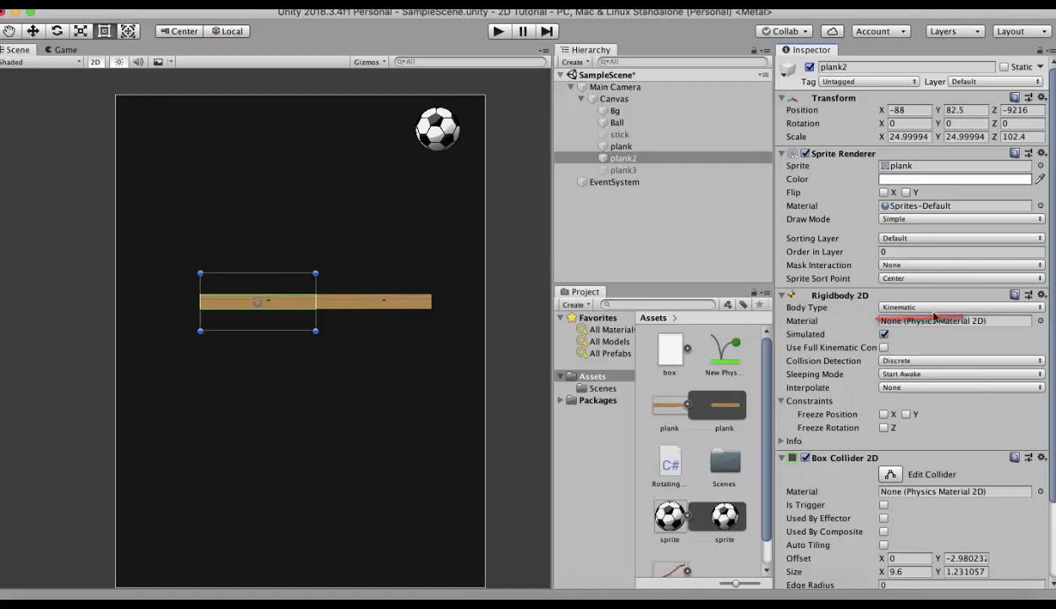
drag(616, 158, 627, 150)
click(624, 147)
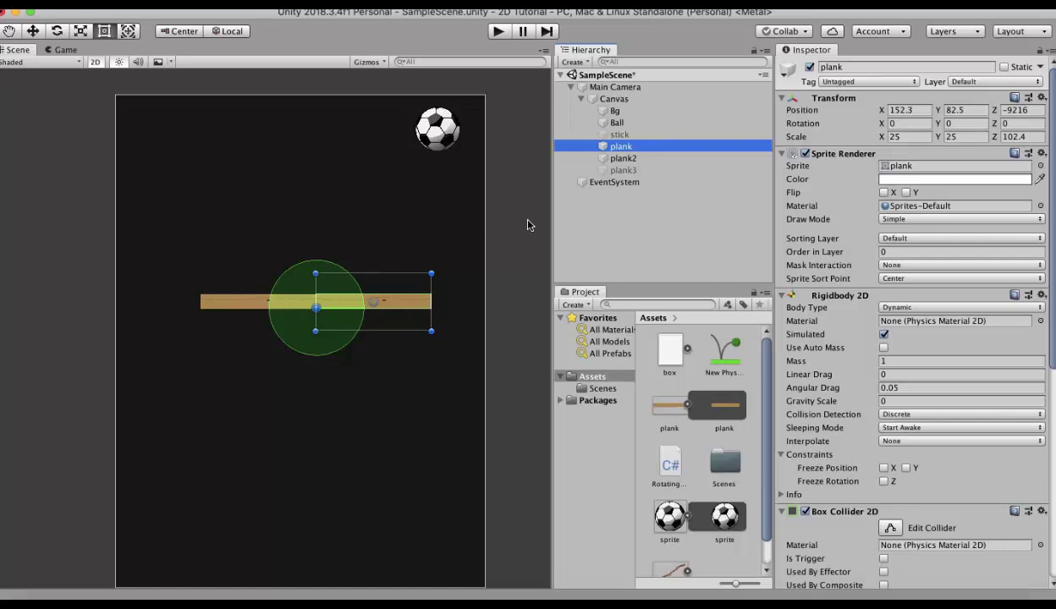
scroll(960, 430, down, 10)
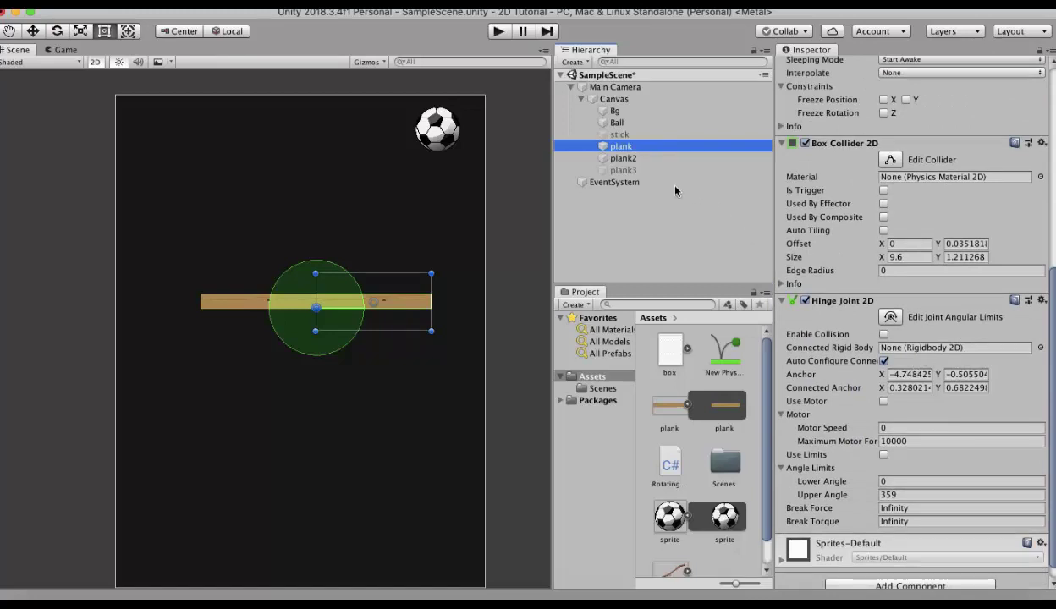
click(621, 157)
drag(636, 162, 922, 354)
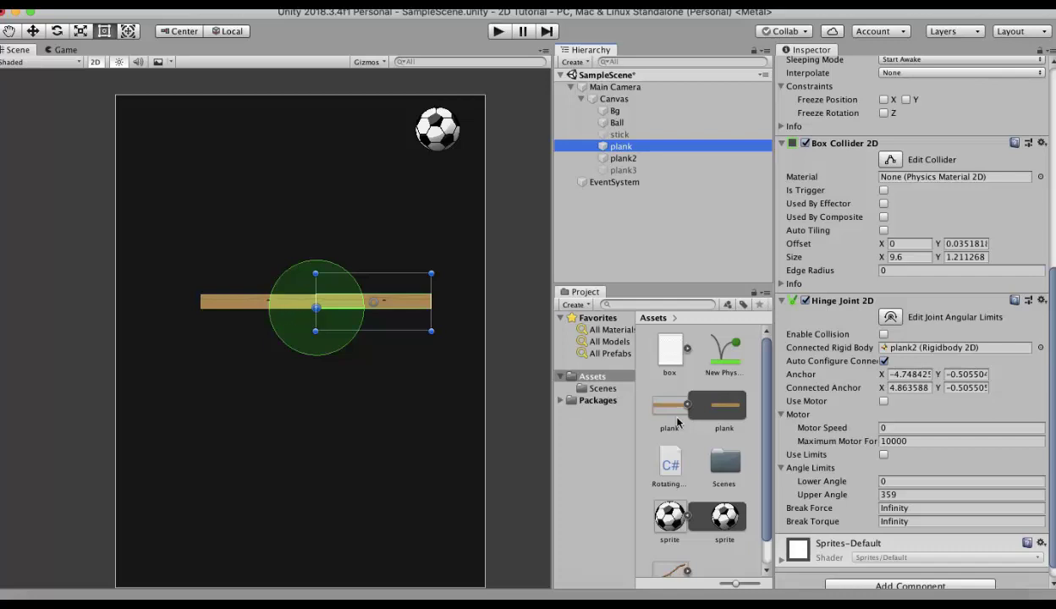
Step: Disable automatic connected-anchor configuration and set X and Y of both Anchor and Connected Anchor to 0
click(884, 361)
click(909, 373)
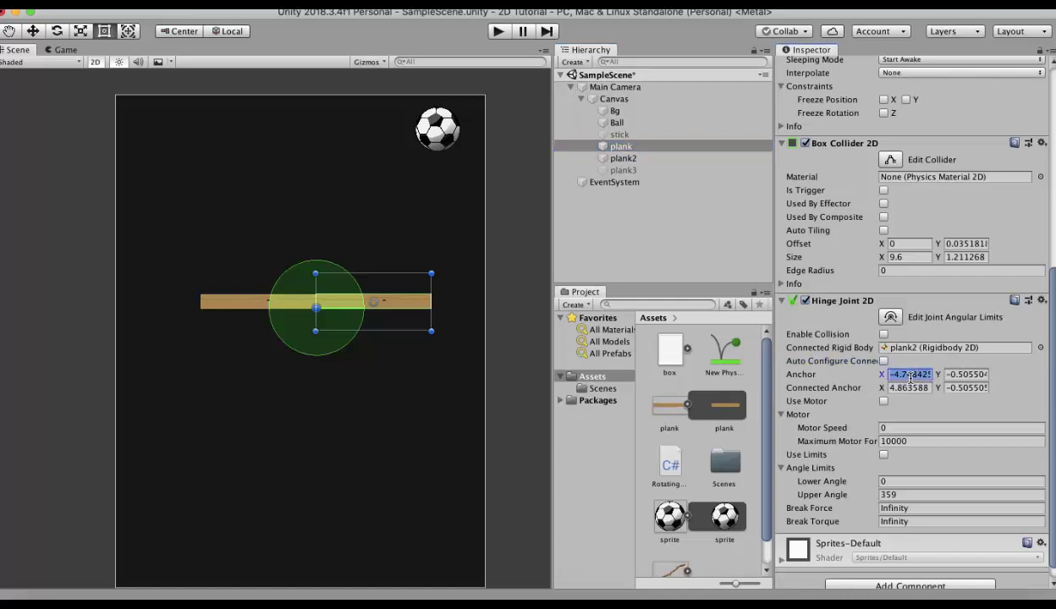
text(0)
key(Tab)
text(0)
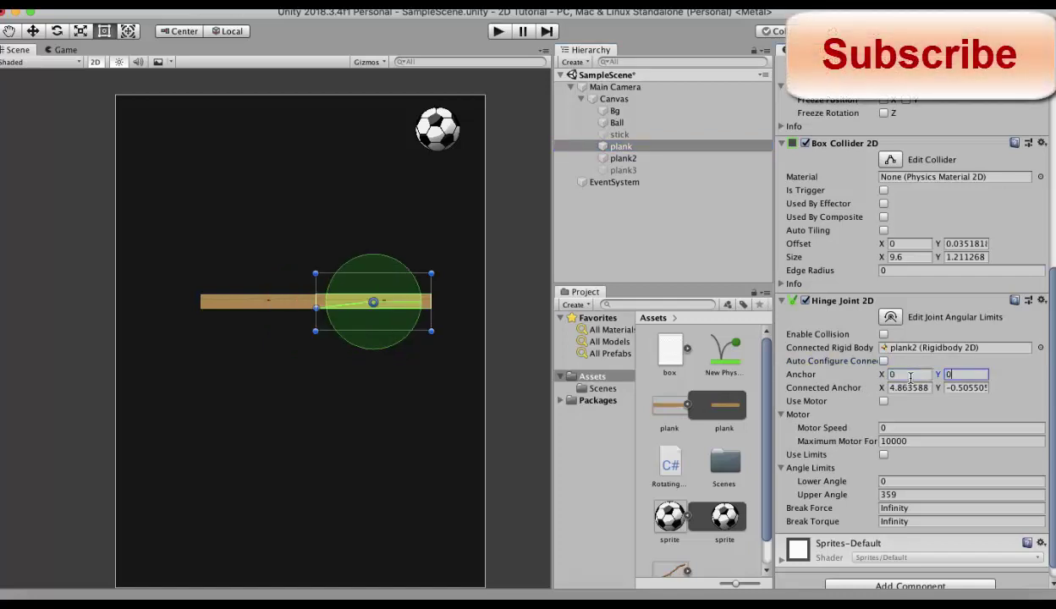
scroll(381, 376, up, 4)
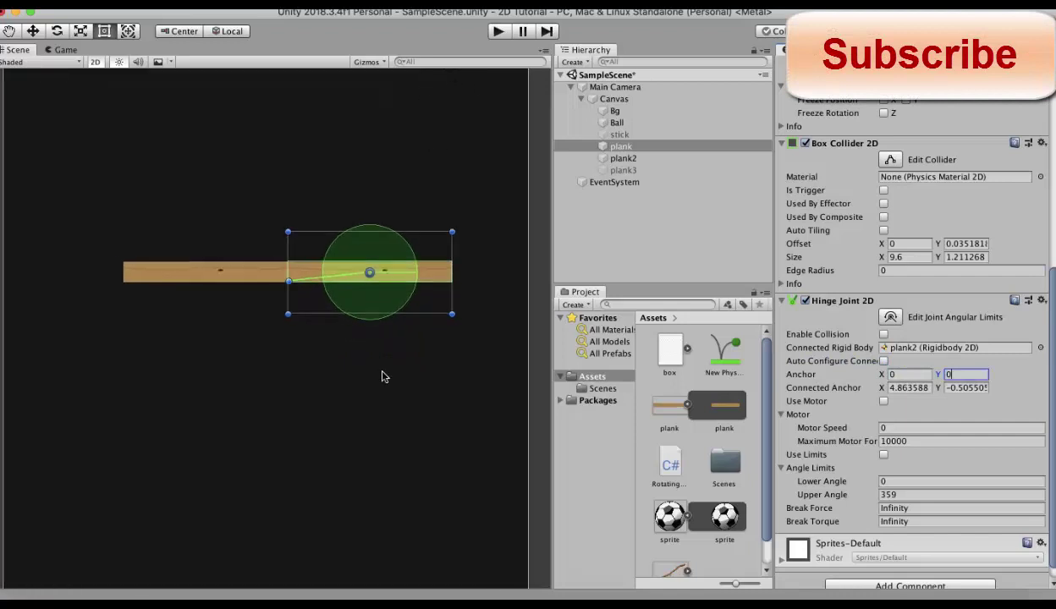
scroll(382, 374, up, 2)
key(Tab)
text(0)
key(Tab)
text(0)
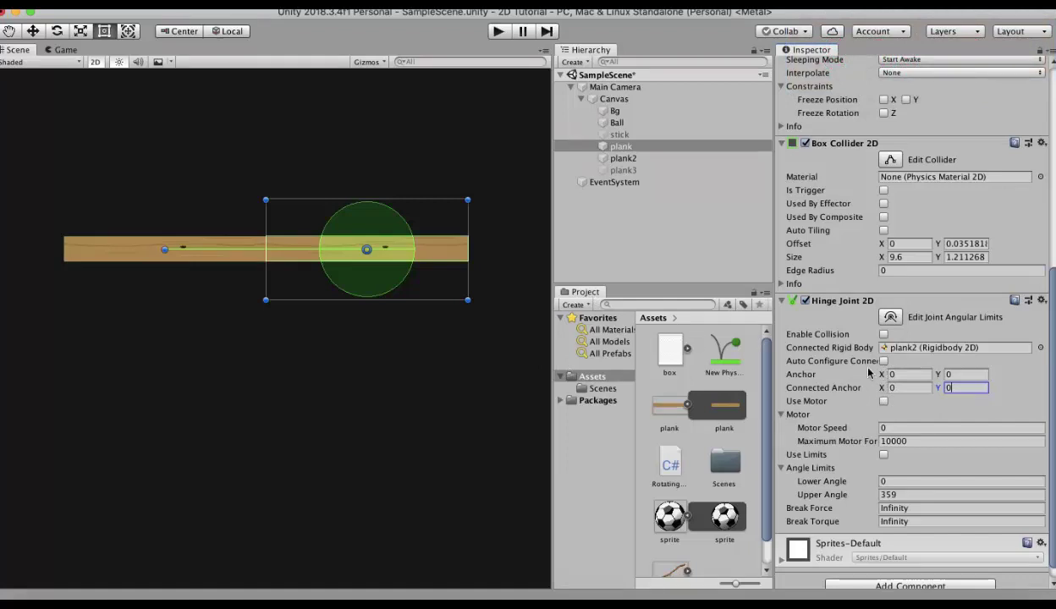
Step: Place the Anchor at about (-4.83, -0.57) and the Connected Anchor at about (4.79, -0.57), on the lower corner where the planks meet
scroll(366, 258, up, 3)
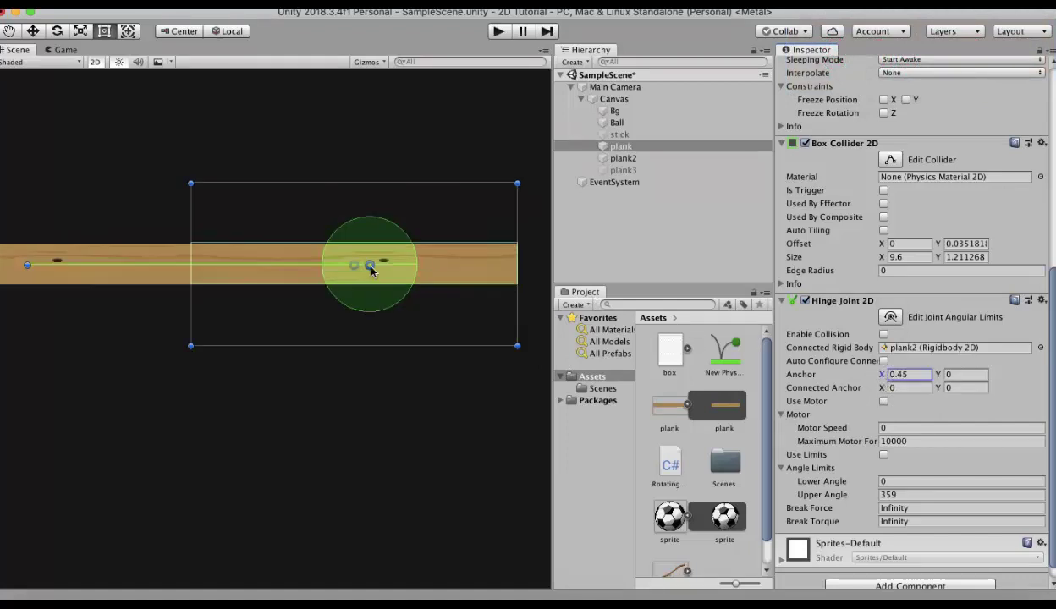
drag(365, 266, 193, 290)
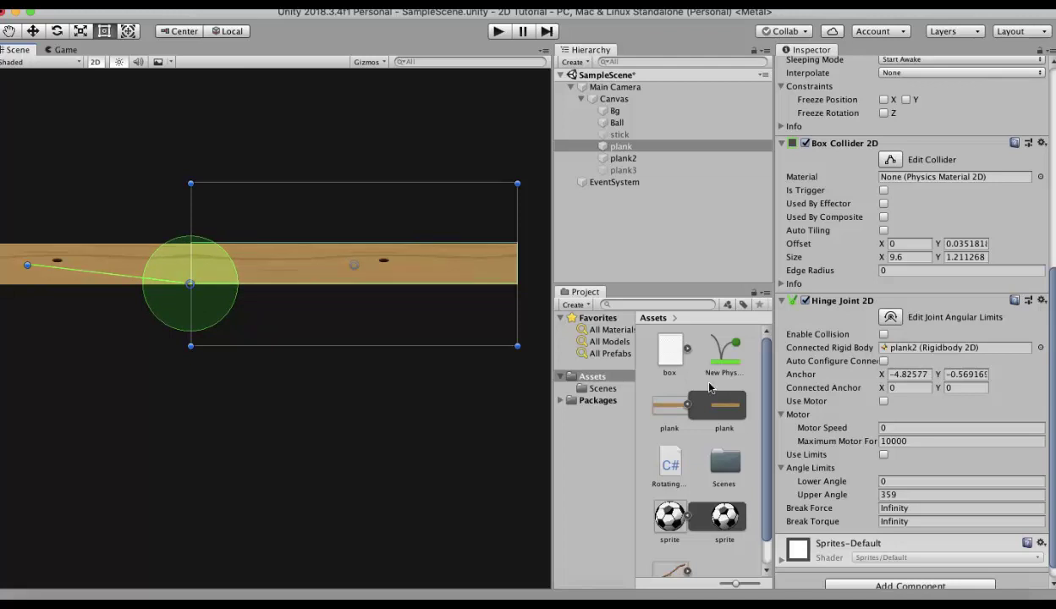
click(909, 388)
text(0.49)
drag(46, 270, 191, 284)
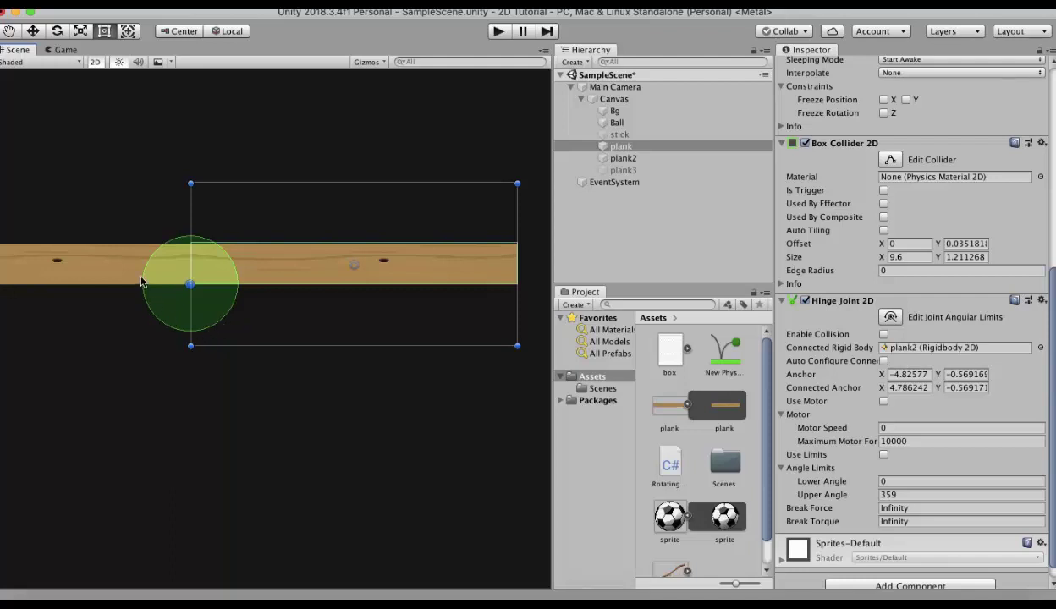
Step: Enable Collision on the plank's hinge joint, test-running the scene both without and with it
click(498, 34)
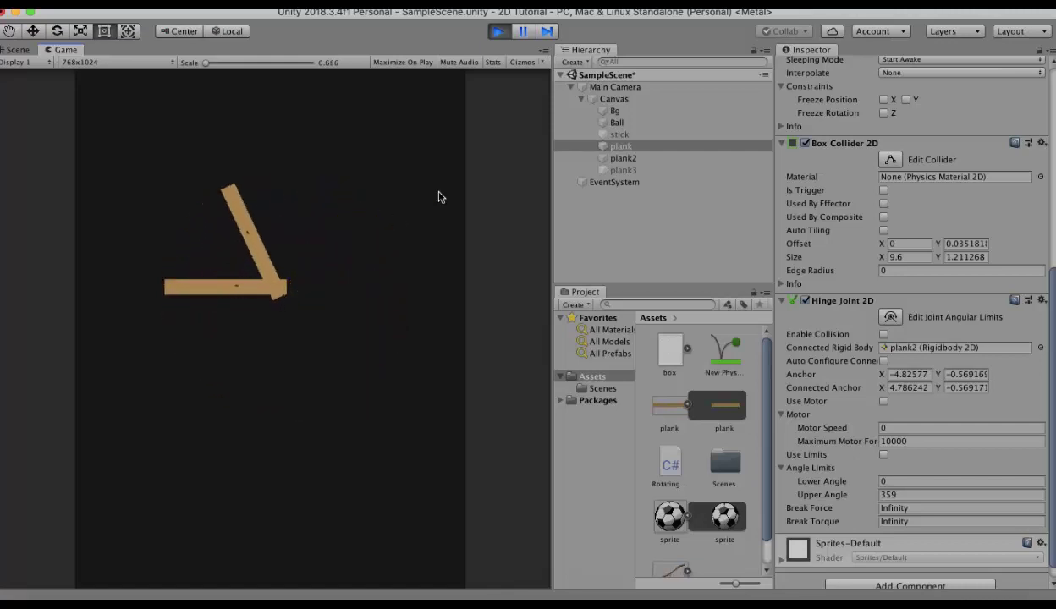
click(499, 32)
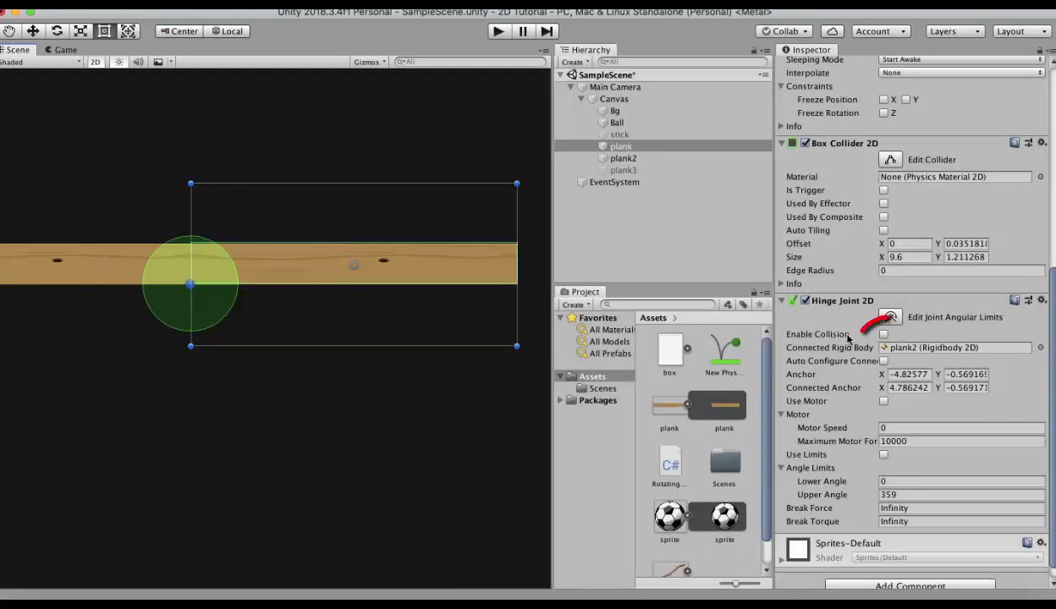
click(883, 335)
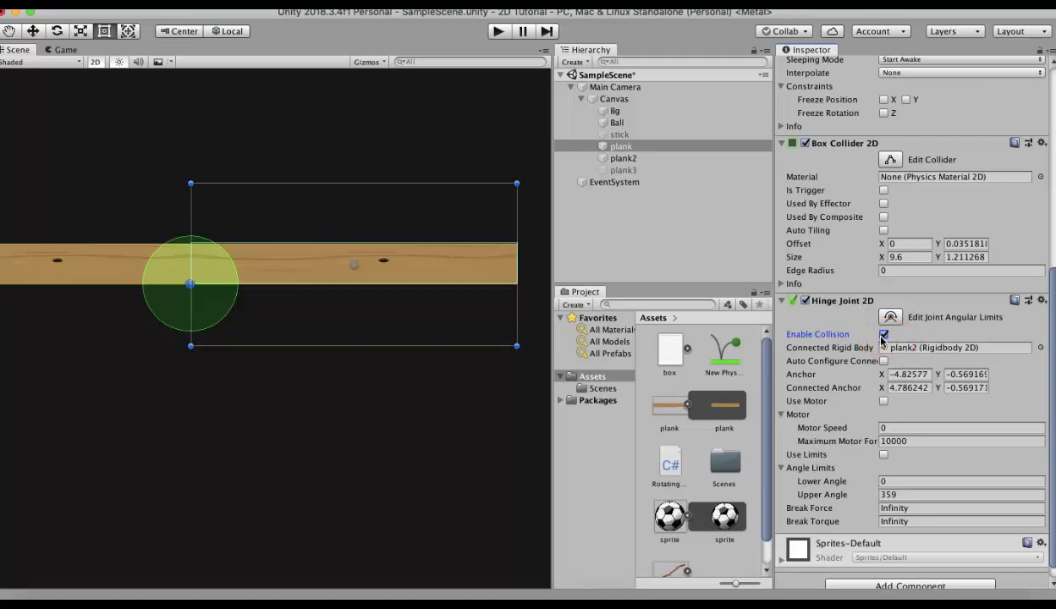
click(498, 32)
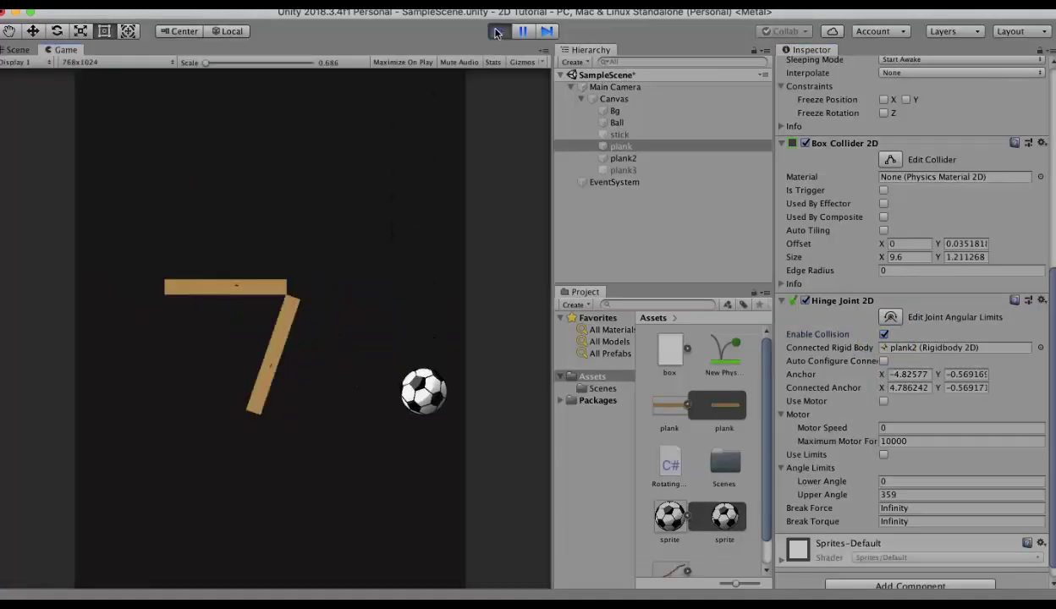
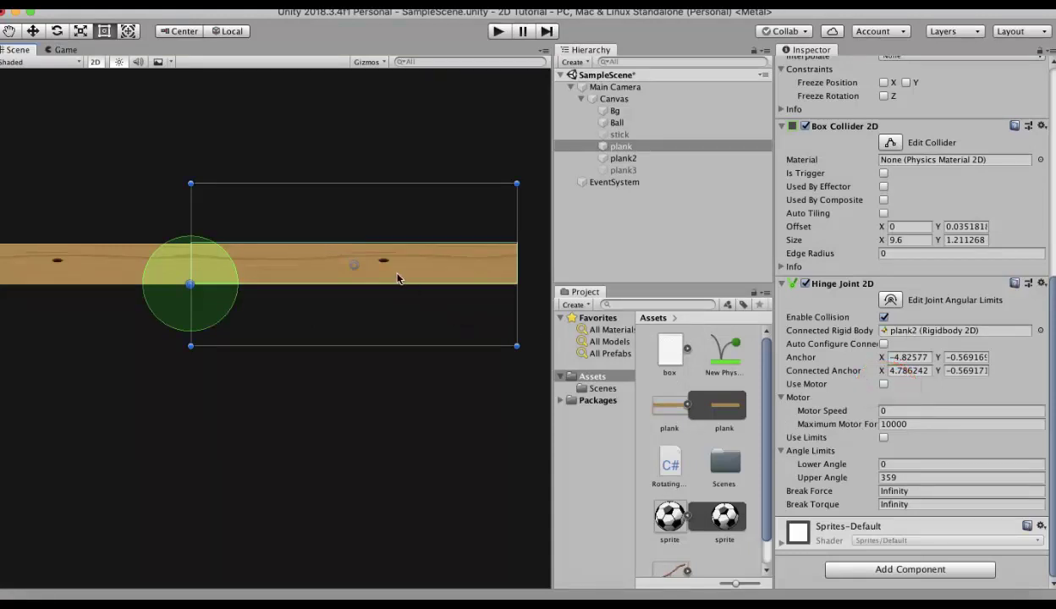
Step: Set the hinge joint's Motor Speed to -100 and its maximum motor force to 10
click(906, 409)
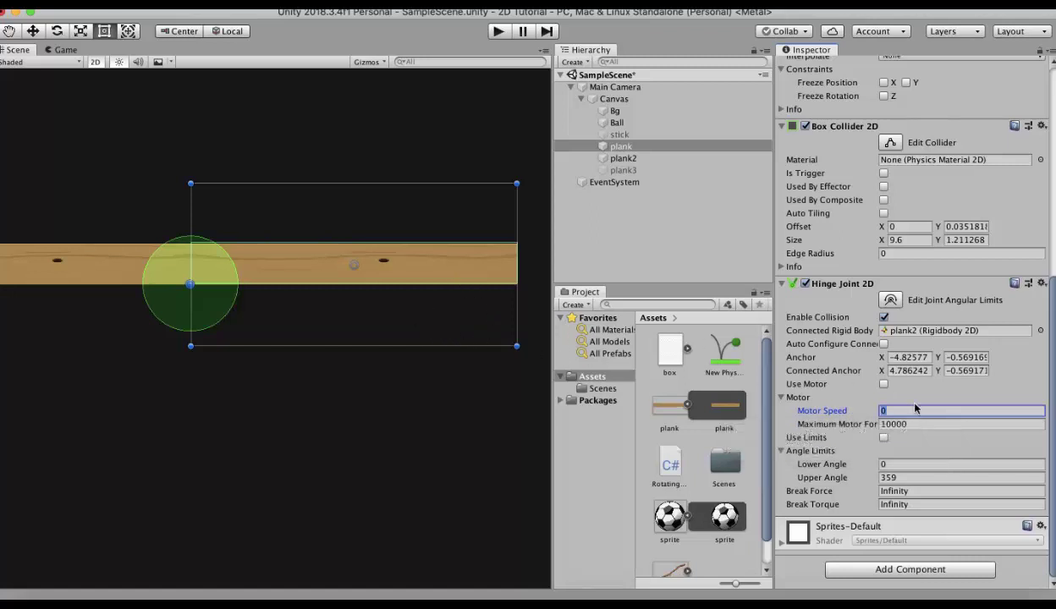
text(-100)
click(905, 424)
text(10)
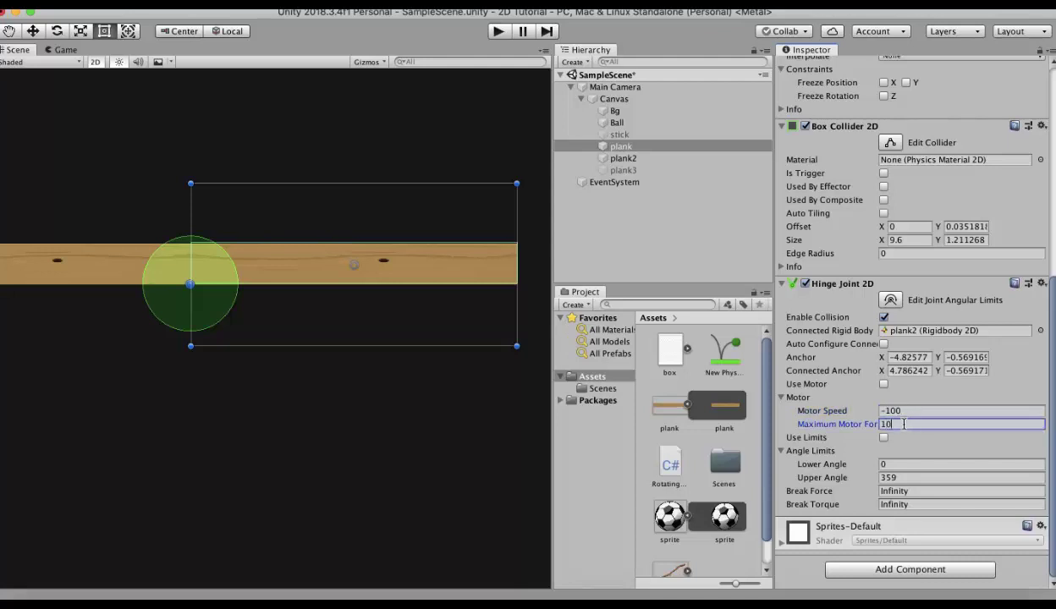
click(895, 395)
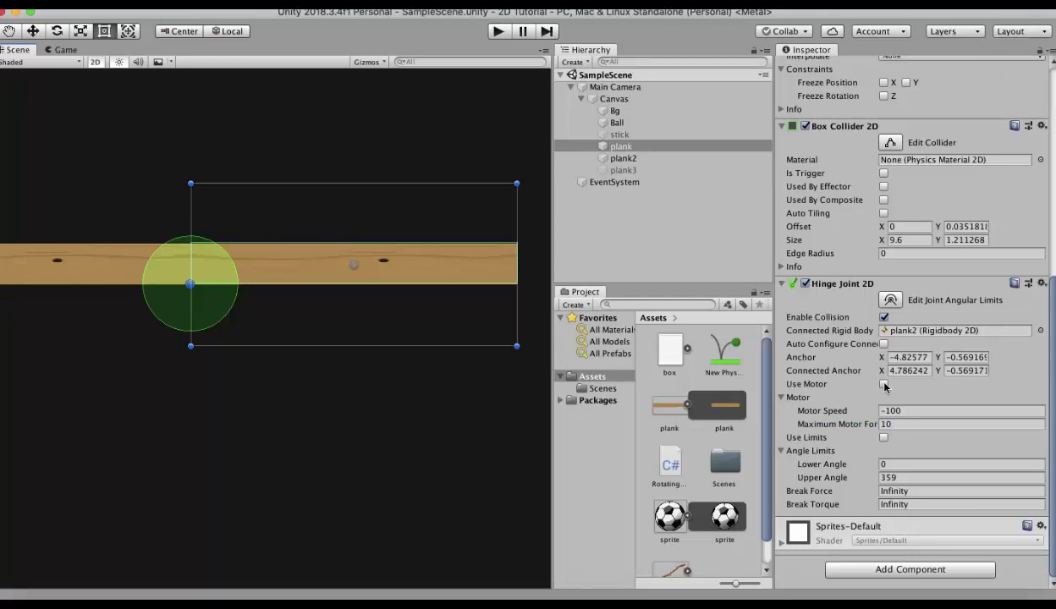
Step: Enable Use Motor on the plank's hinge joint, then test-run the scene and stop it
click(883, 385)
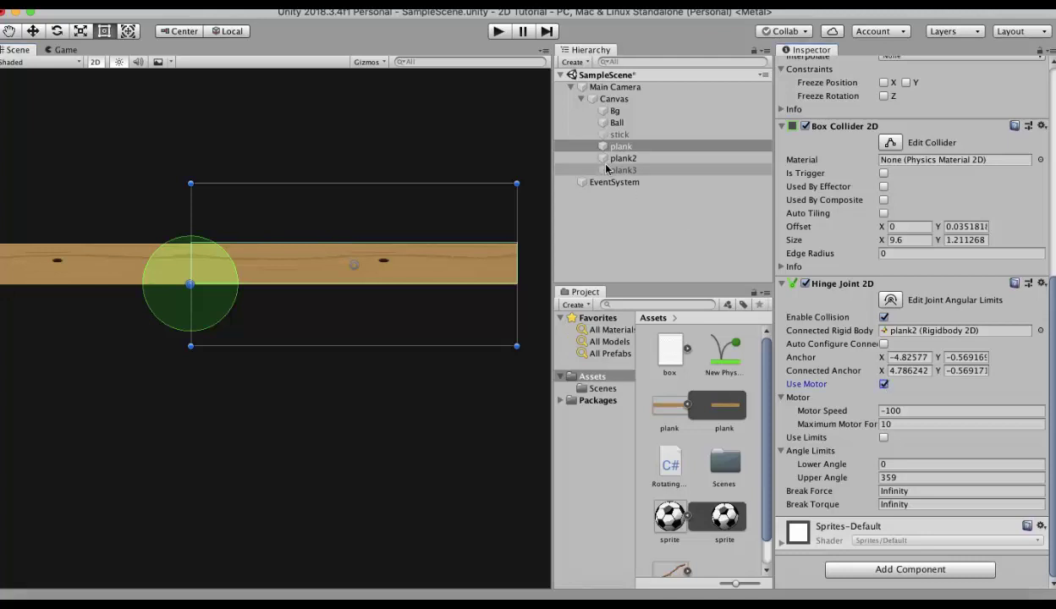
click(497, 31)
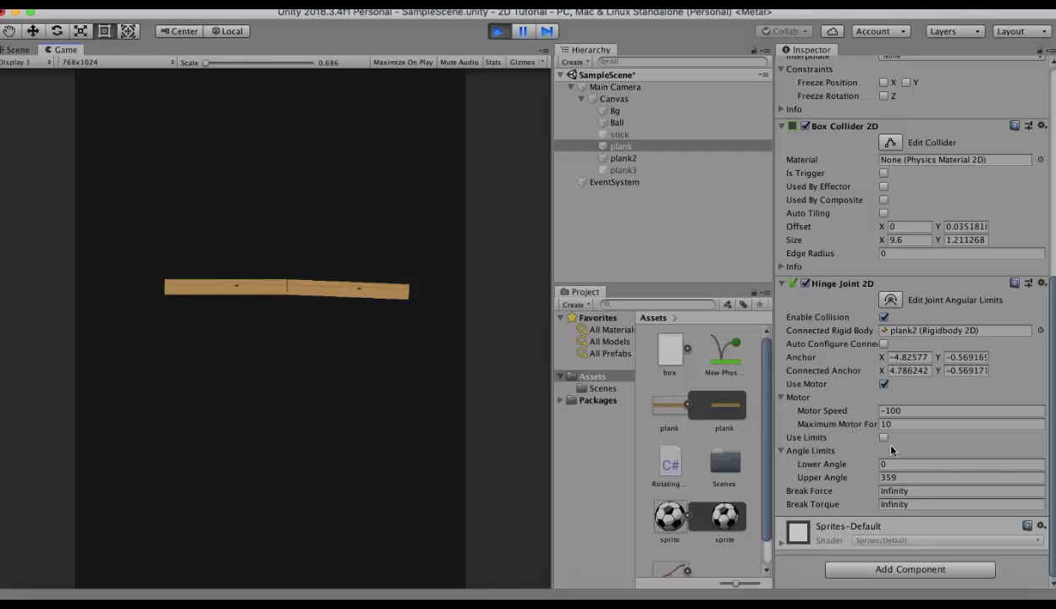
key(super+p)
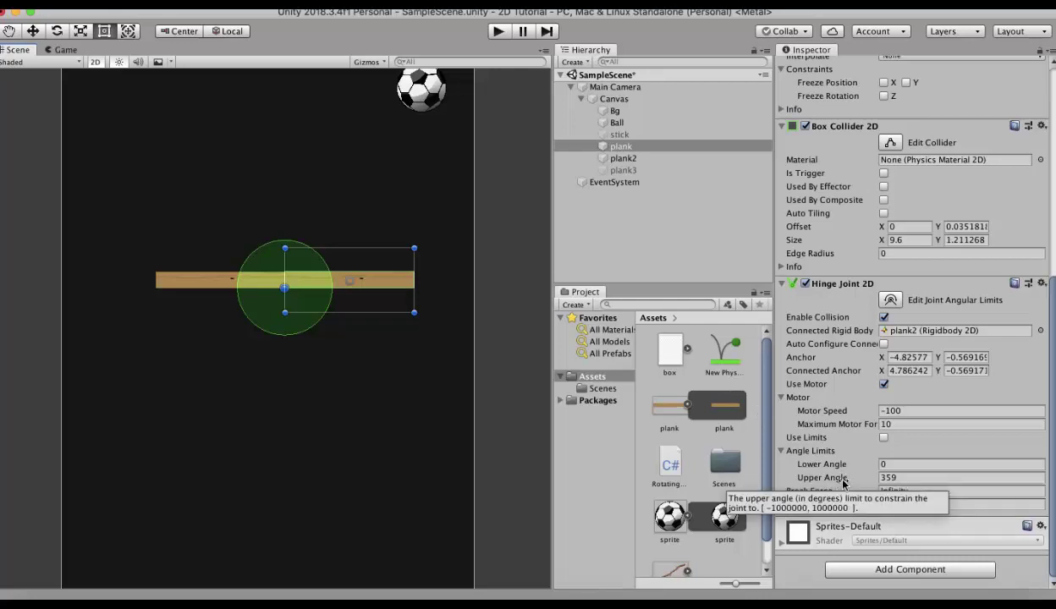
Step: Set the hinge joint's Upper Angle to 45, enable Use Limits, and test-run the scene
click(897, 477)
text(45)
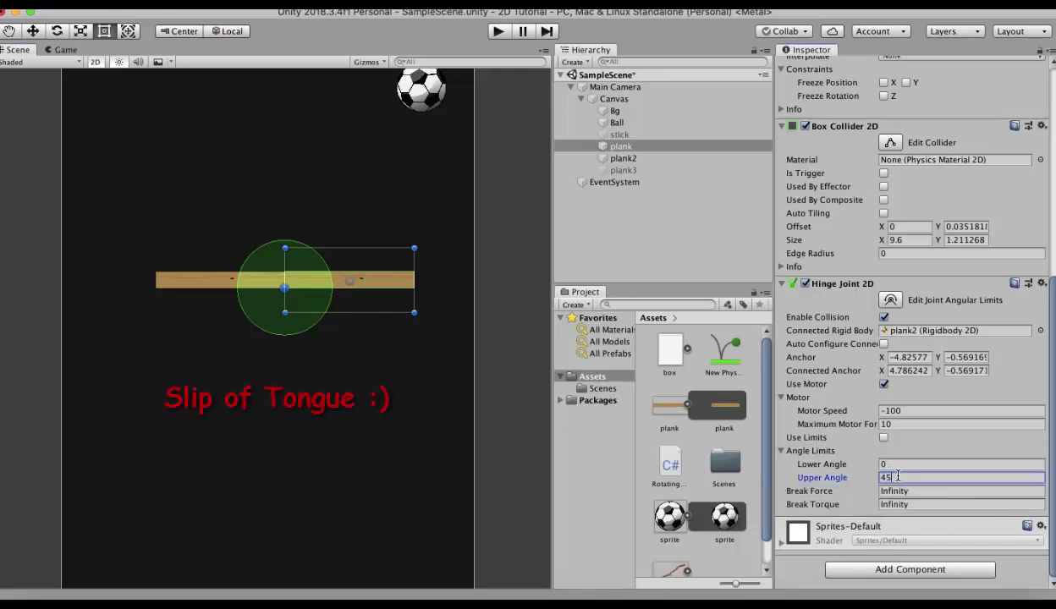
click(883, 438)
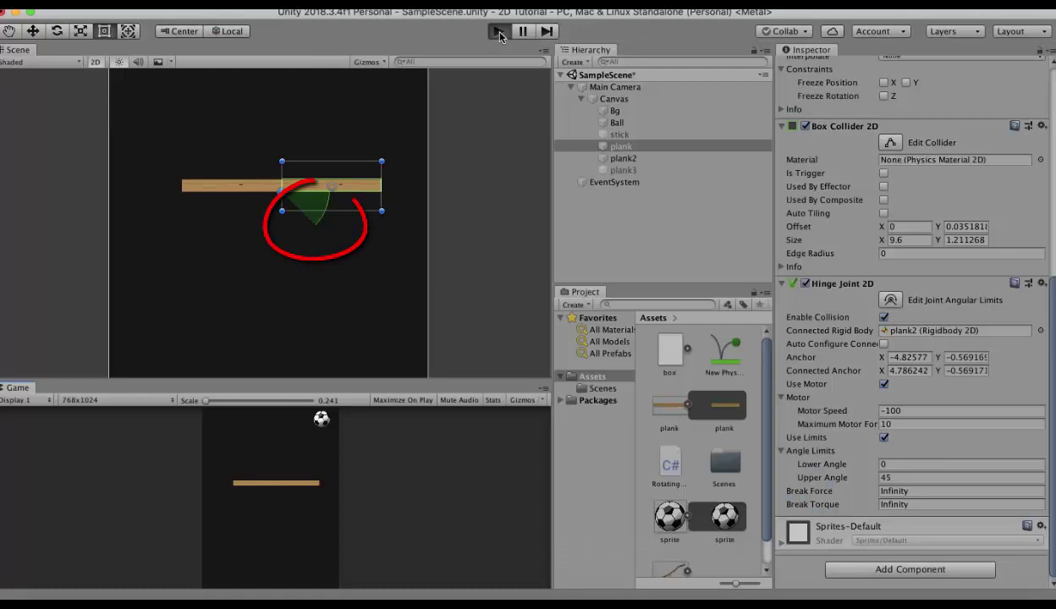
click(499, 34)
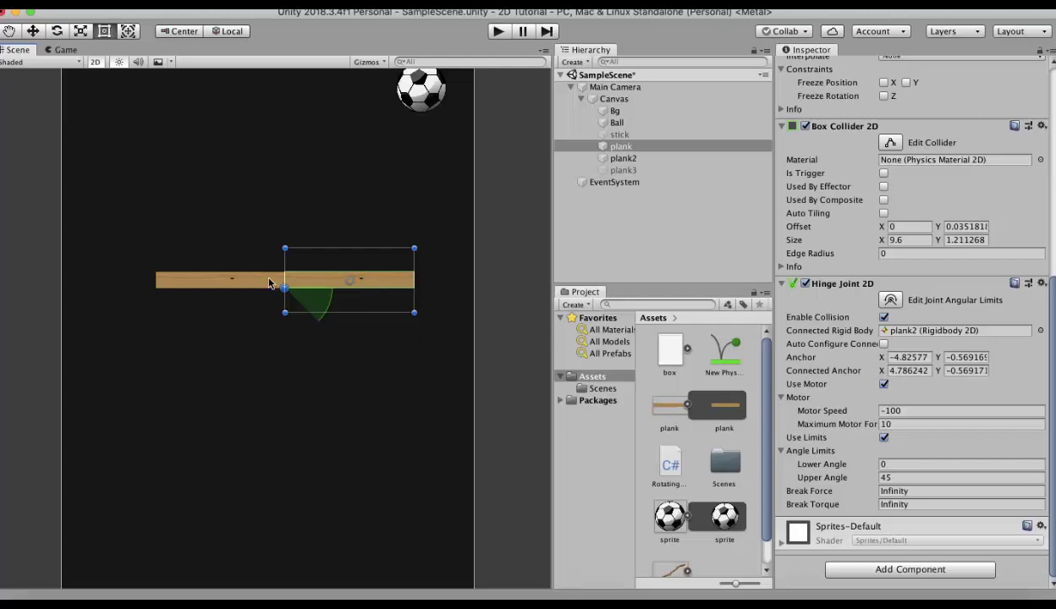
Step: Set the hinge joint's Break Force to 10, test-run the scene, stop it, and return to the joint's settings
click(910, 491)
text(10)
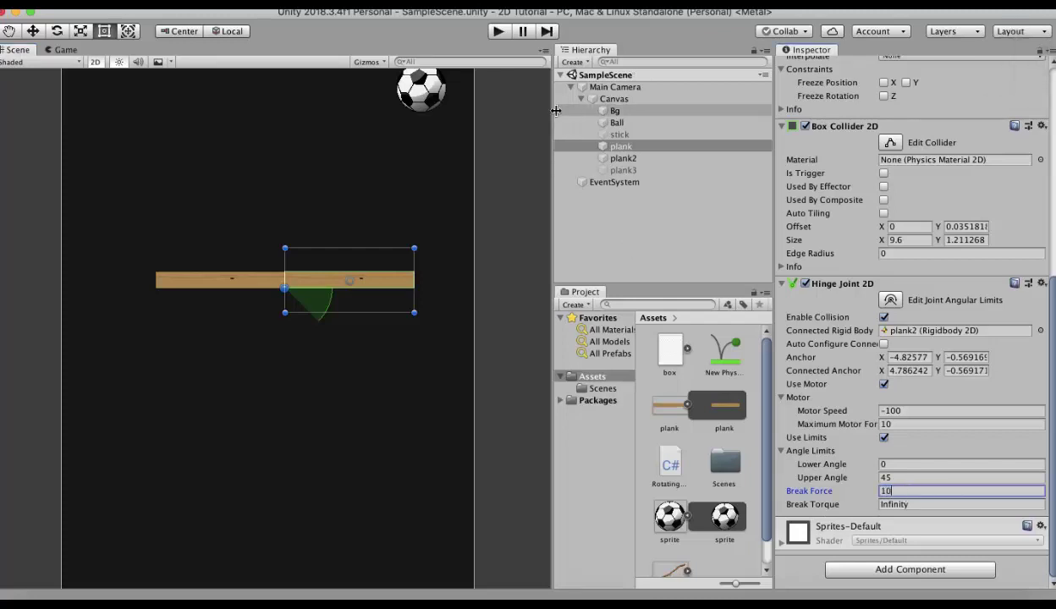
click(497, 32)
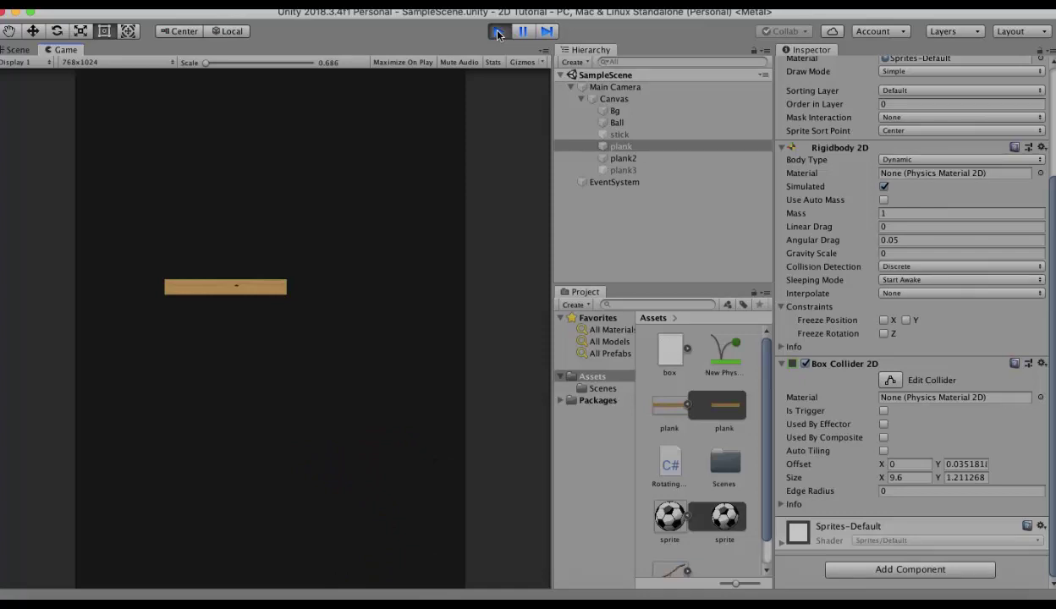
click(497, 32)
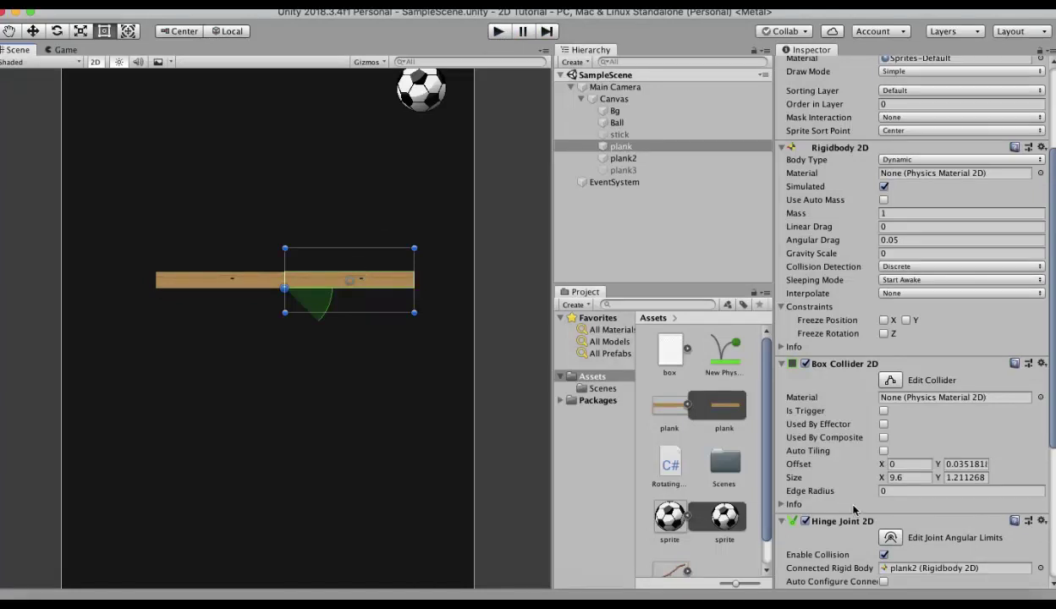
scroll(836, 497, down, 5)
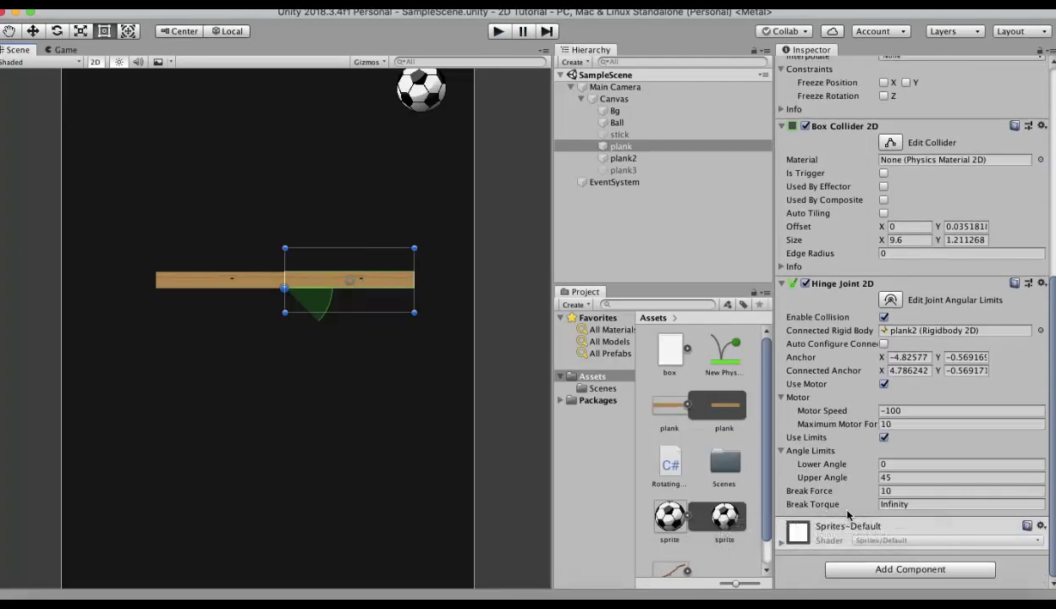